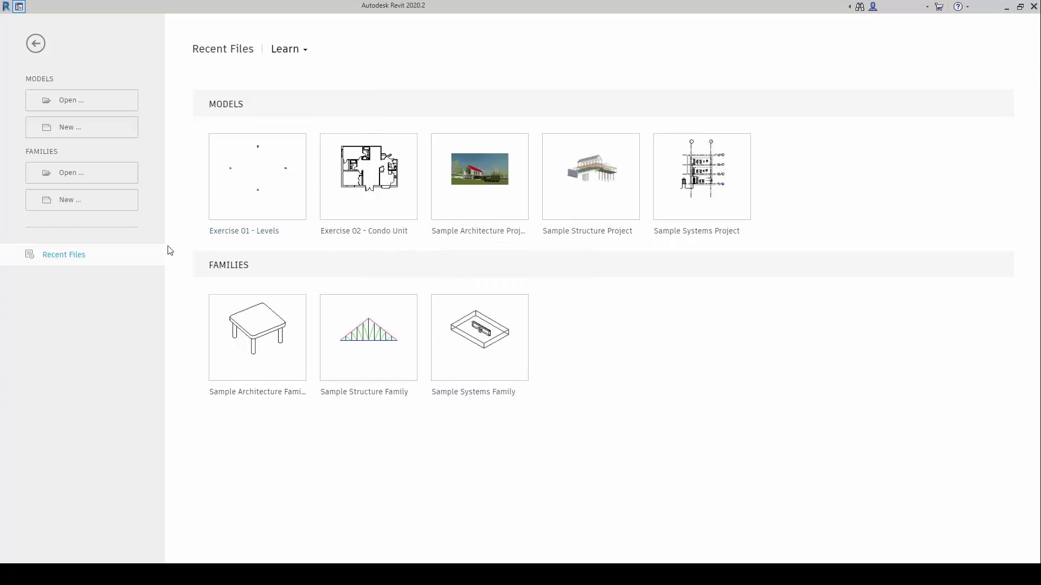
Step: Open the Exercise 01 - Levels.rvt project from disk
left_click(81, 107)
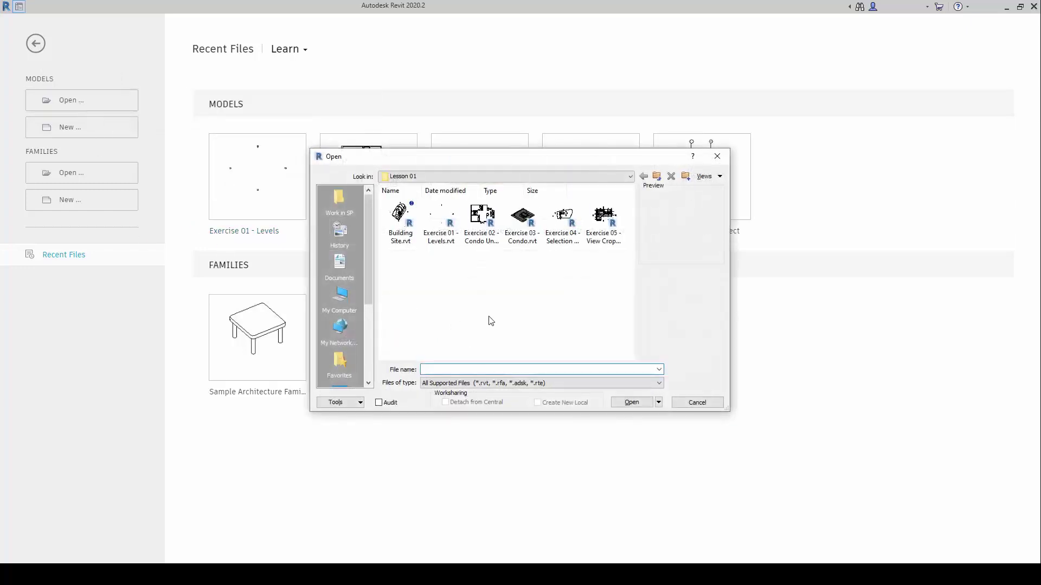
left_click(449, 224)
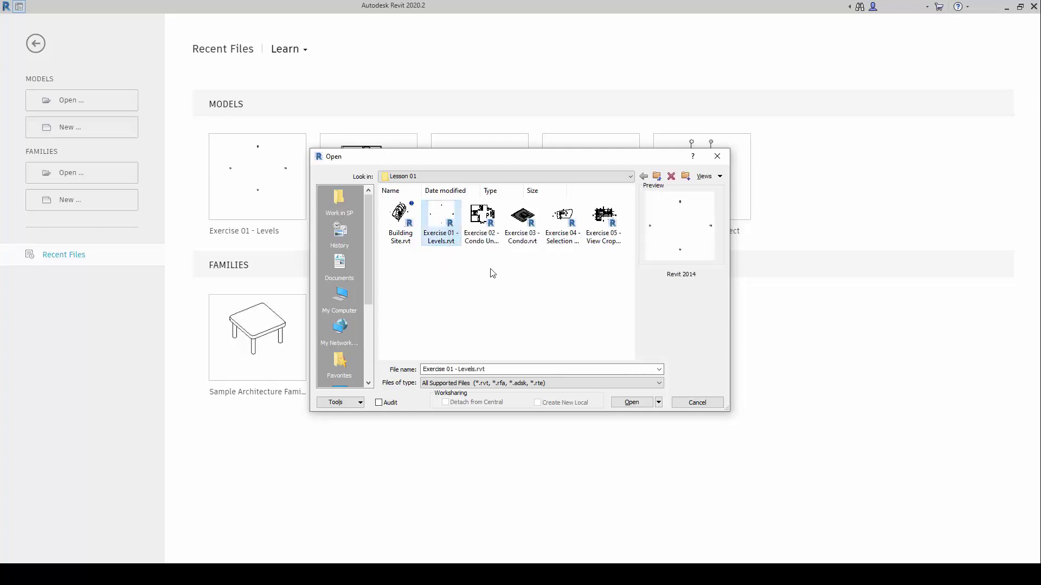
left_click(628, 406)
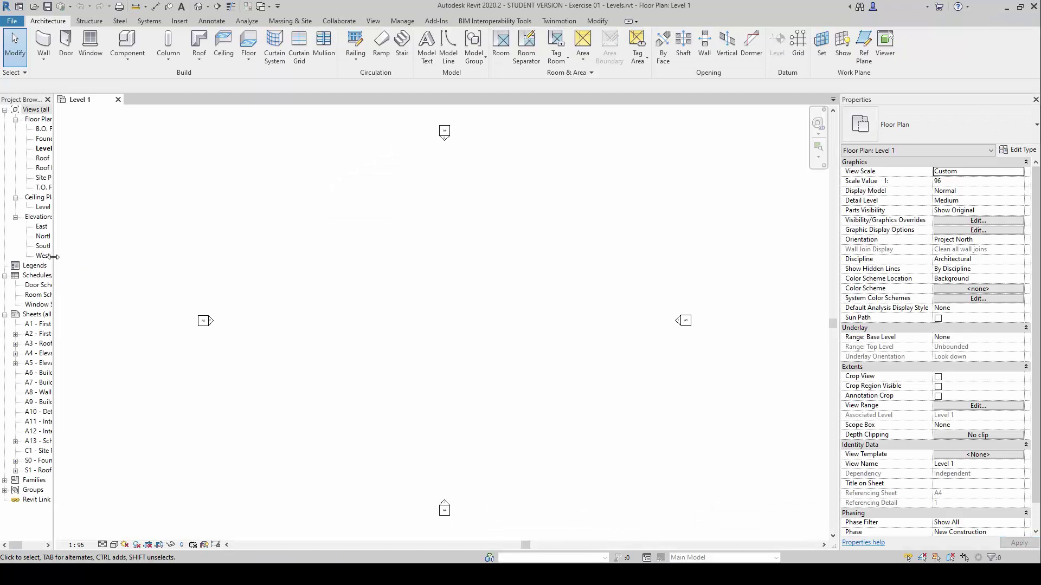
Step: Widen the Project Browser, collapse Sheets (all) and expand the Families node
left_click_drag(55, 256, 146, 273)
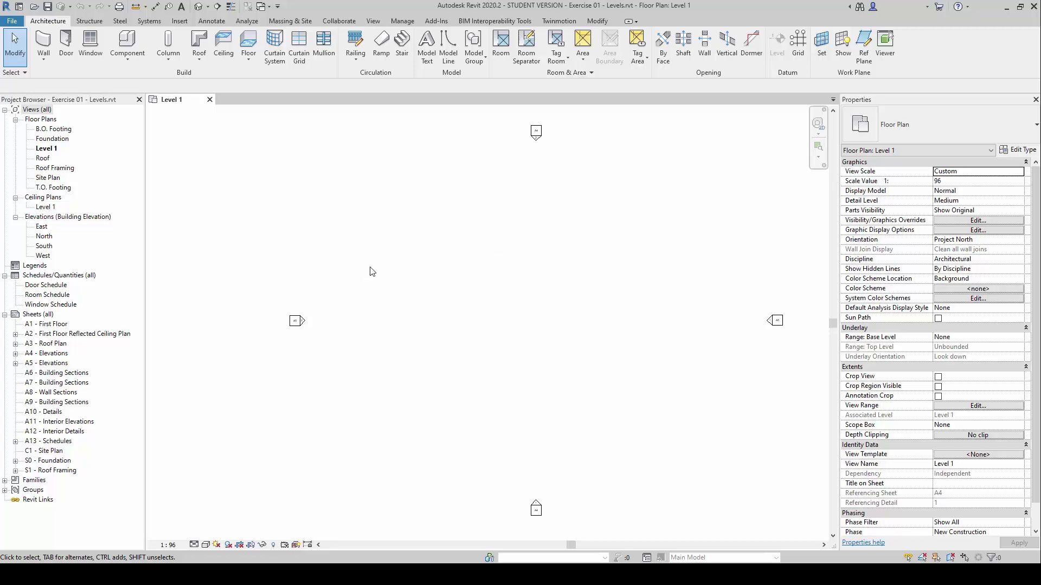
left_click(5, 315)
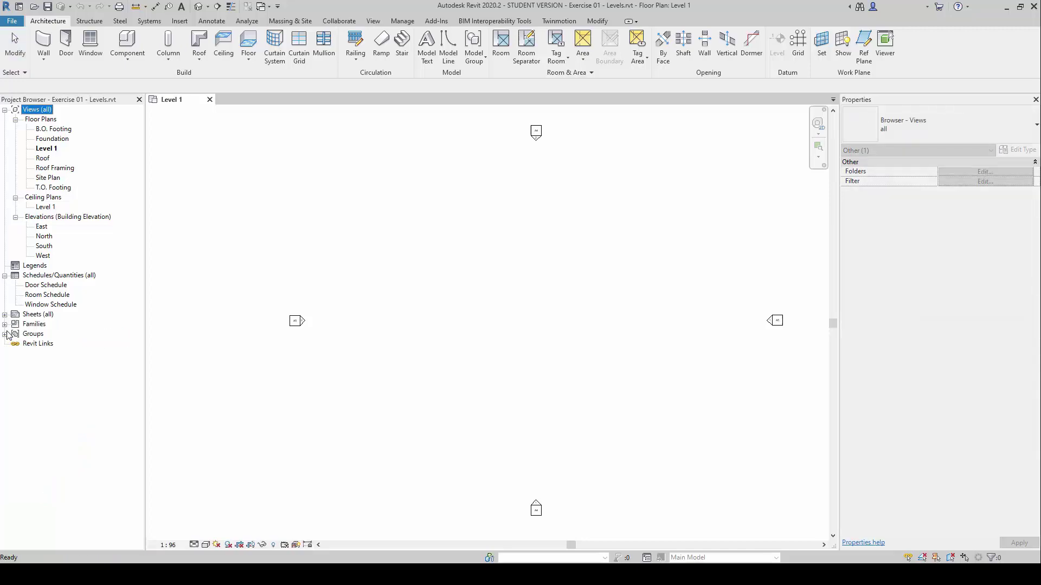
left_click(6, 325)
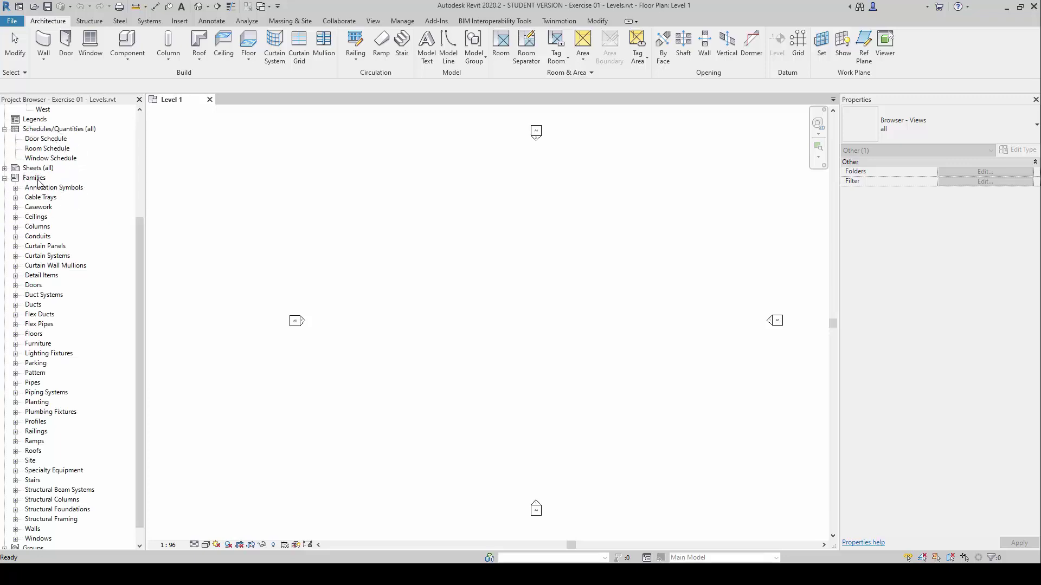
Step: Browse the loaded family categories, including Curtain Wall Mullions and Windows
left_click(37, 178)
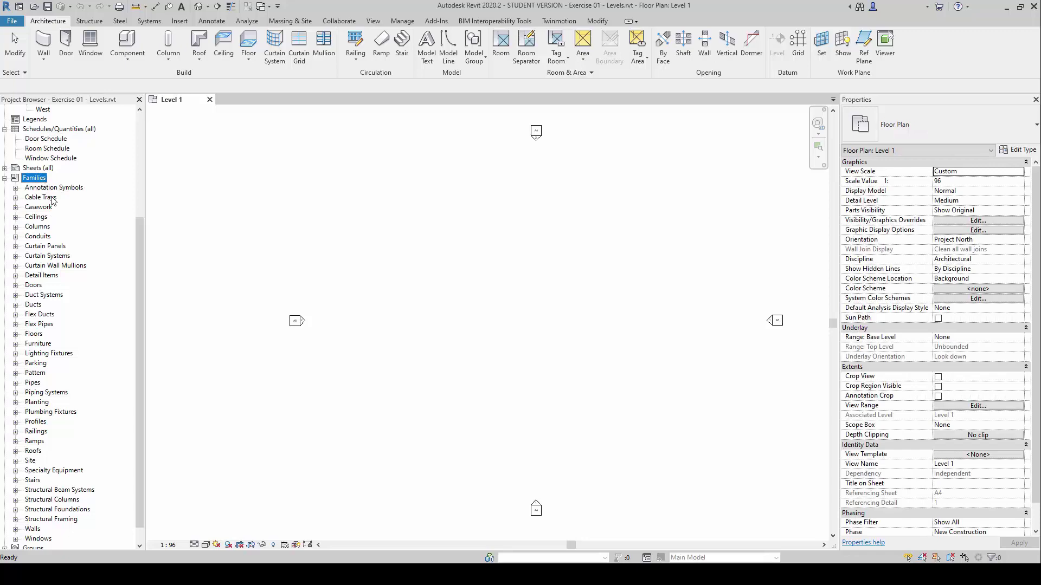
left_click(50, 189)
left_click(47, 208)
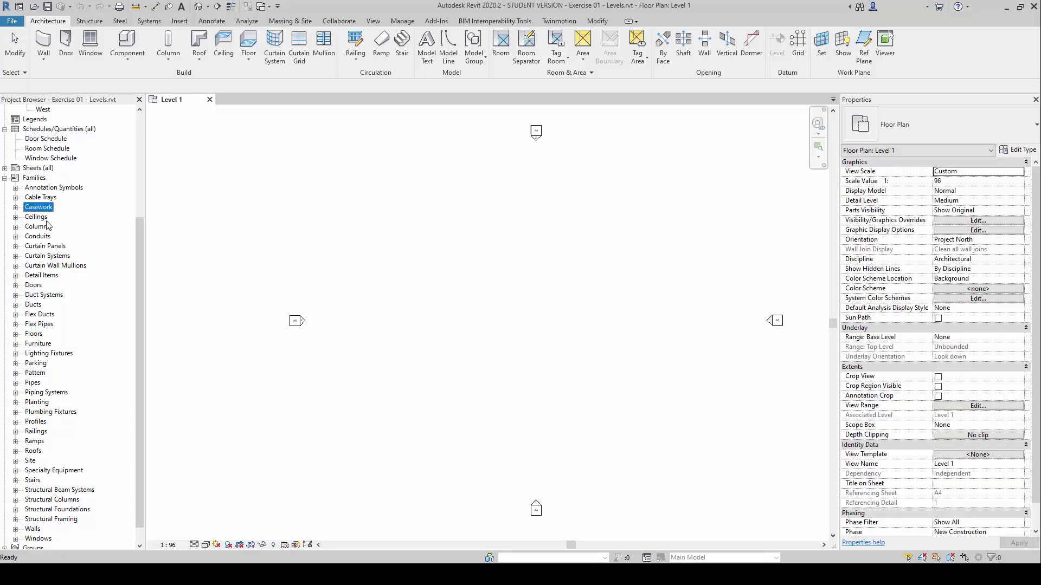
left_click(43, 227)
left_click(51, 268)
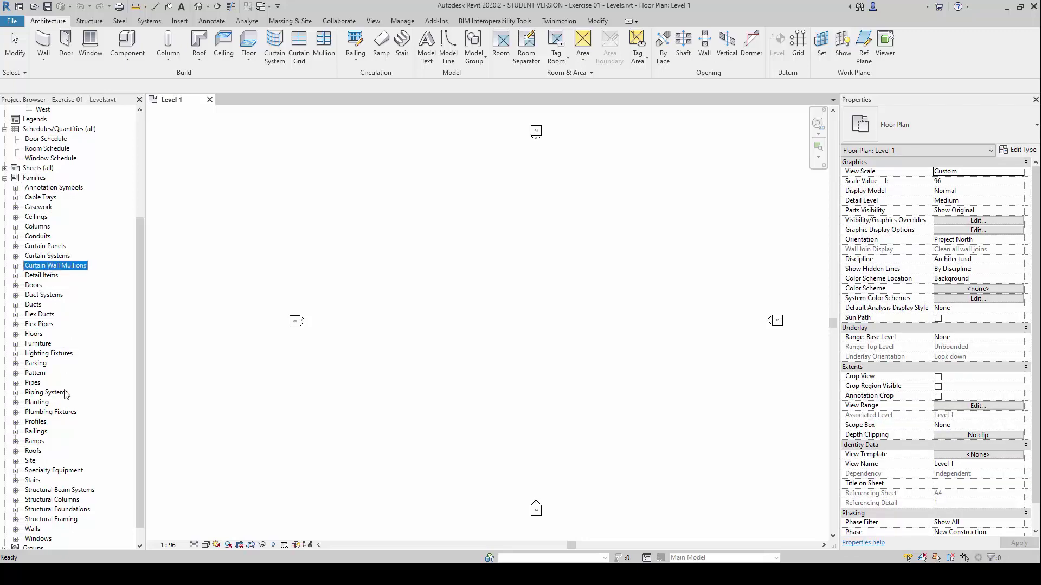
scroll(66, 394, "down", 1)
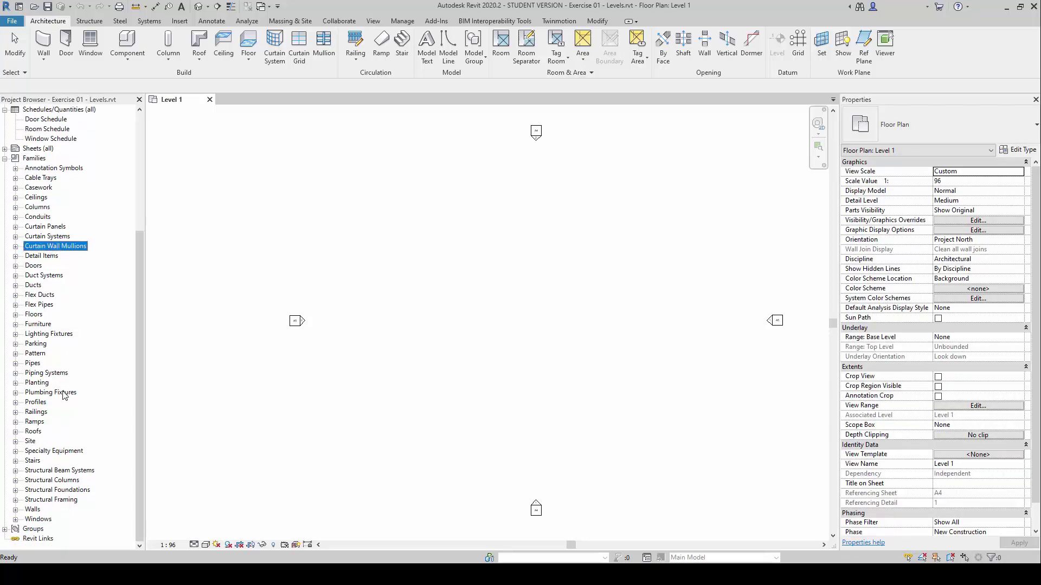
left_click(42, 520)
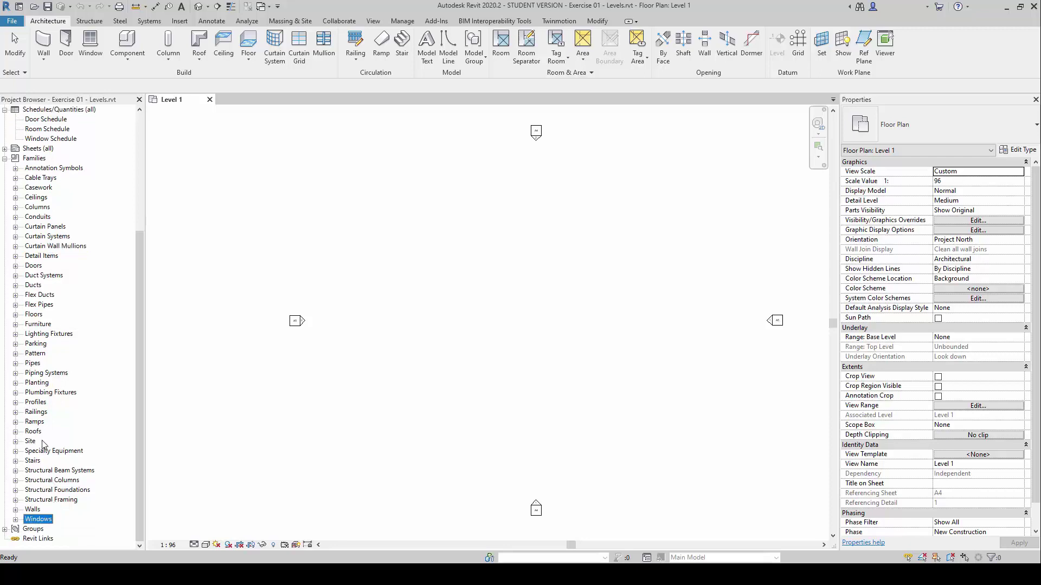
left_click(33, 161)
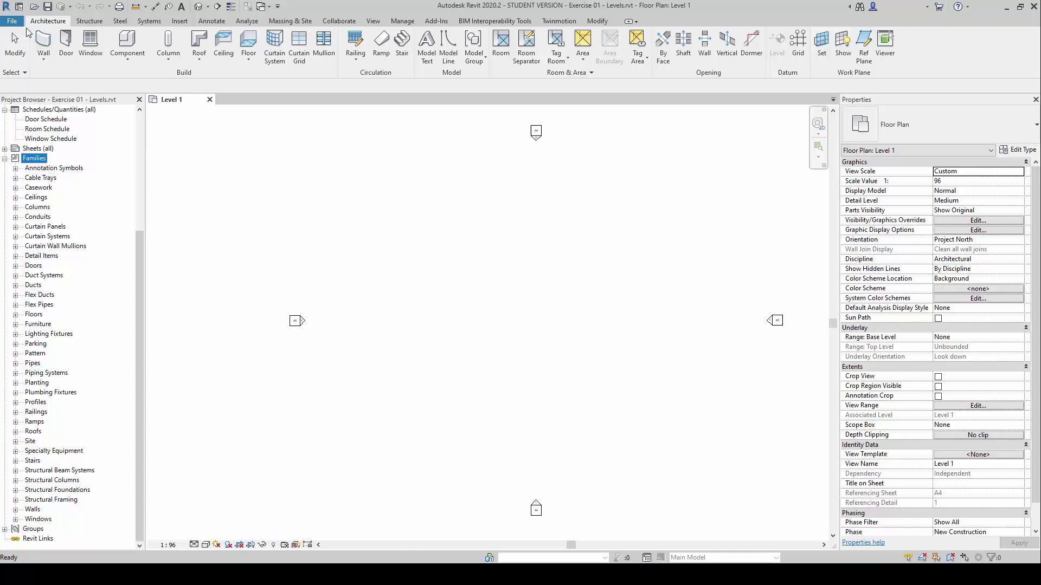
Step: Bring up the File menu's Save As Library options
left_click(13, 22)
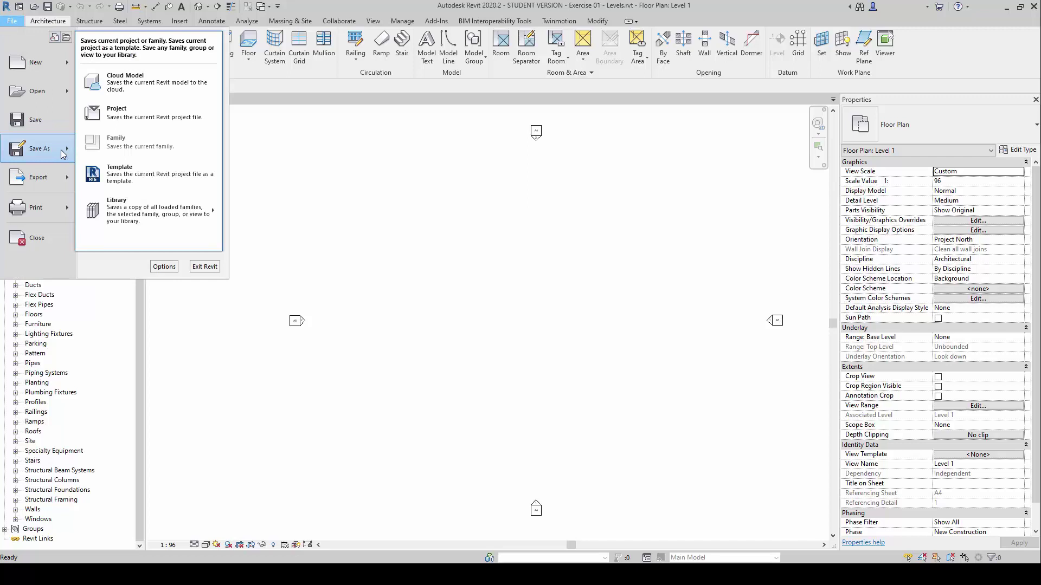
mouse_move(36, 148)
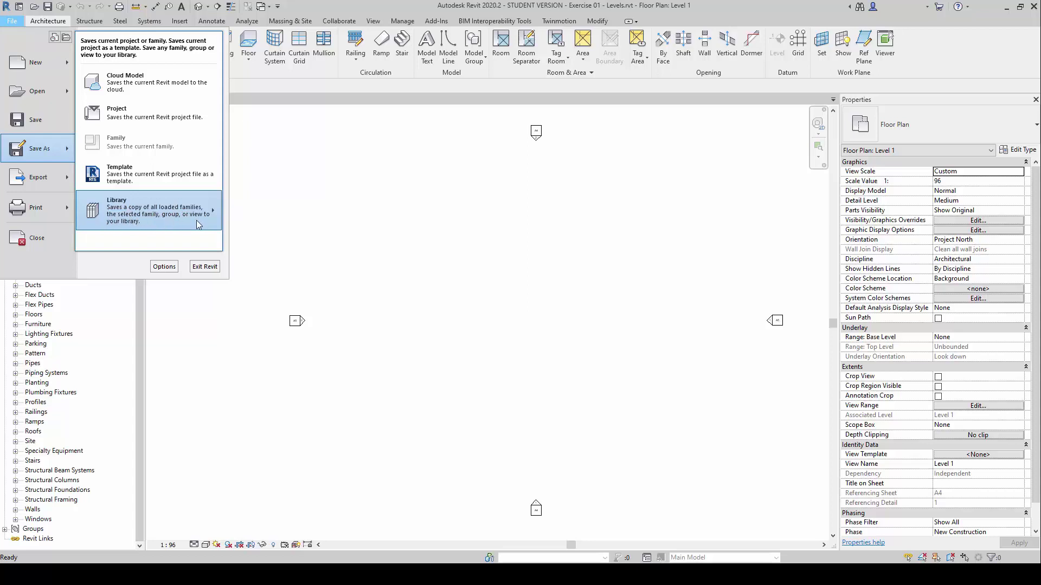
left_click(147, 228)
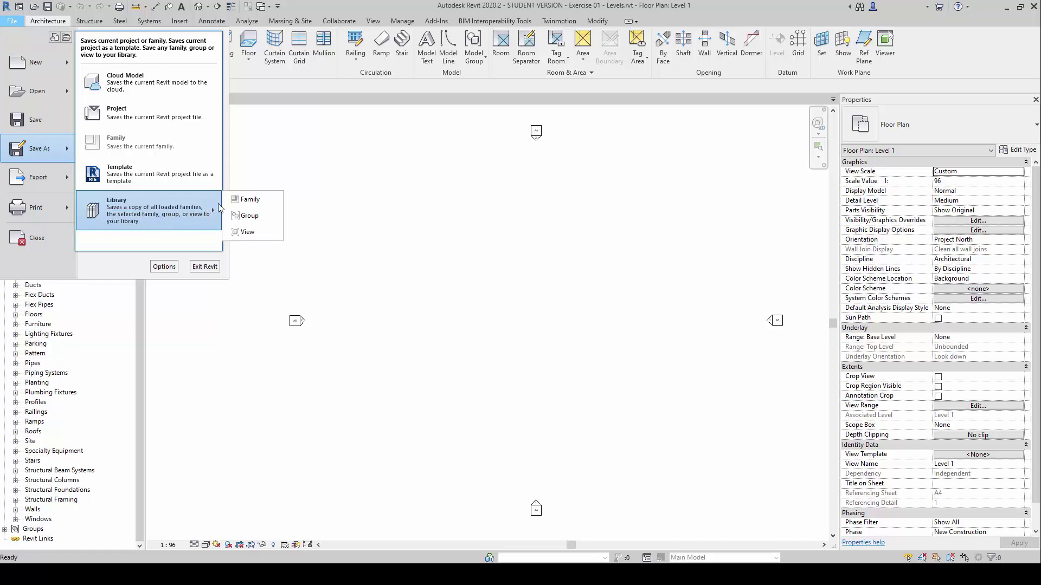
Step: In Save Family, create a 'Family Components' folder under Lesson 01 and enter it
left_click(271, 202)
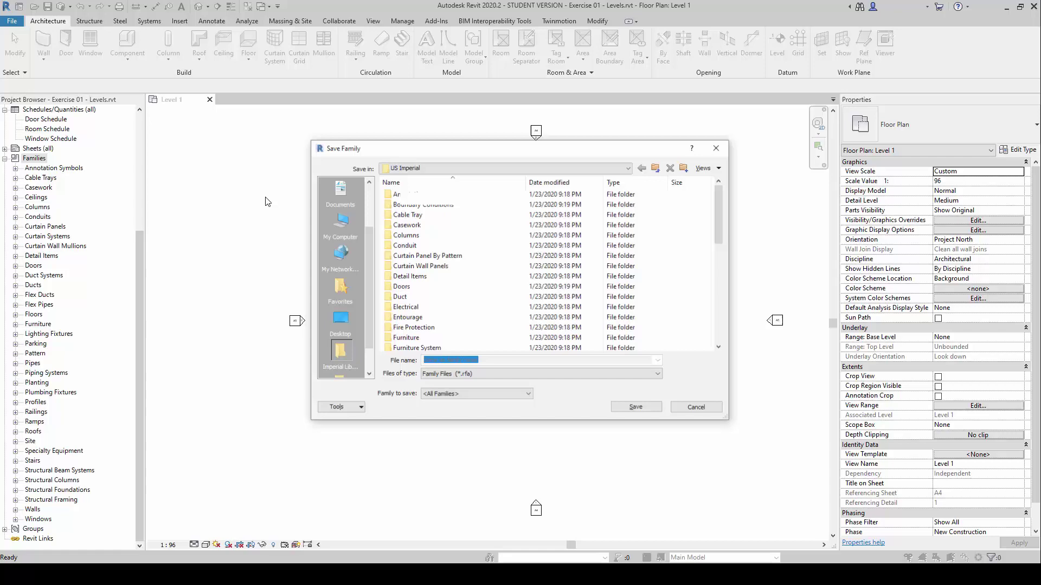
scroll(354, 238, "up", 2)
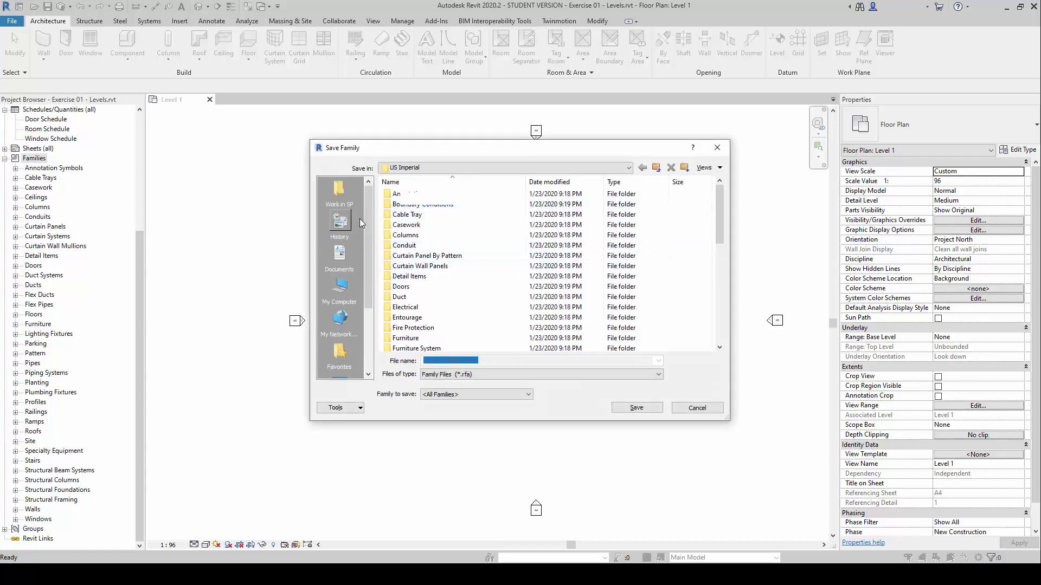
left_click(341, 196)
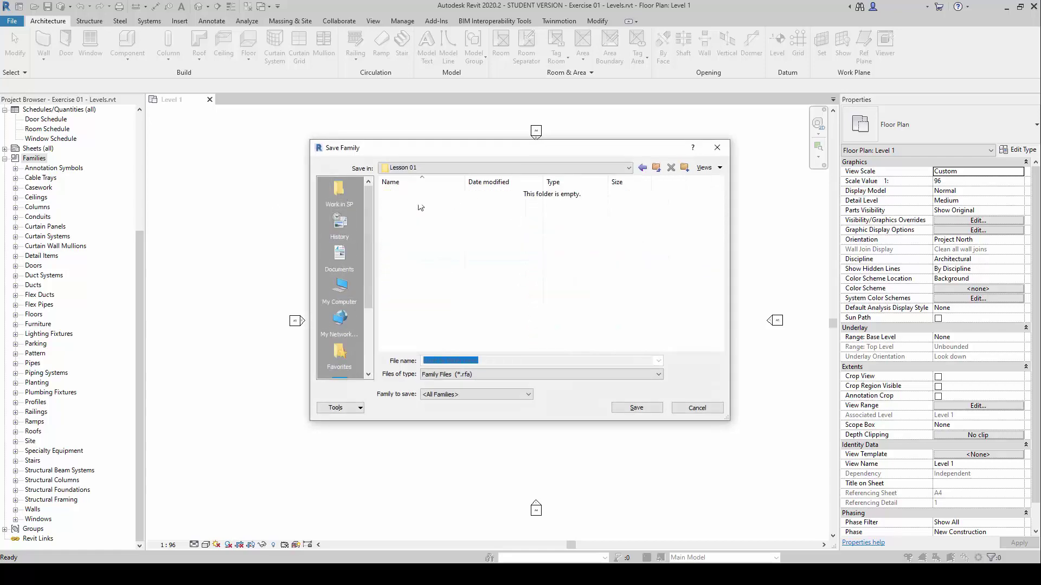
left_click(685, 171)
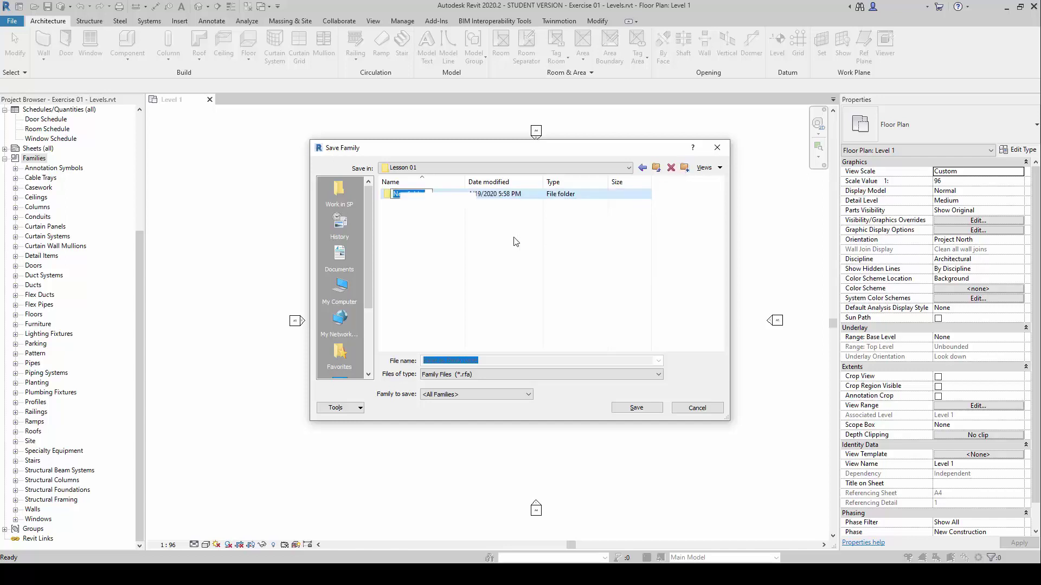
type("Fa")
key("Return")
left_click(655, 411)
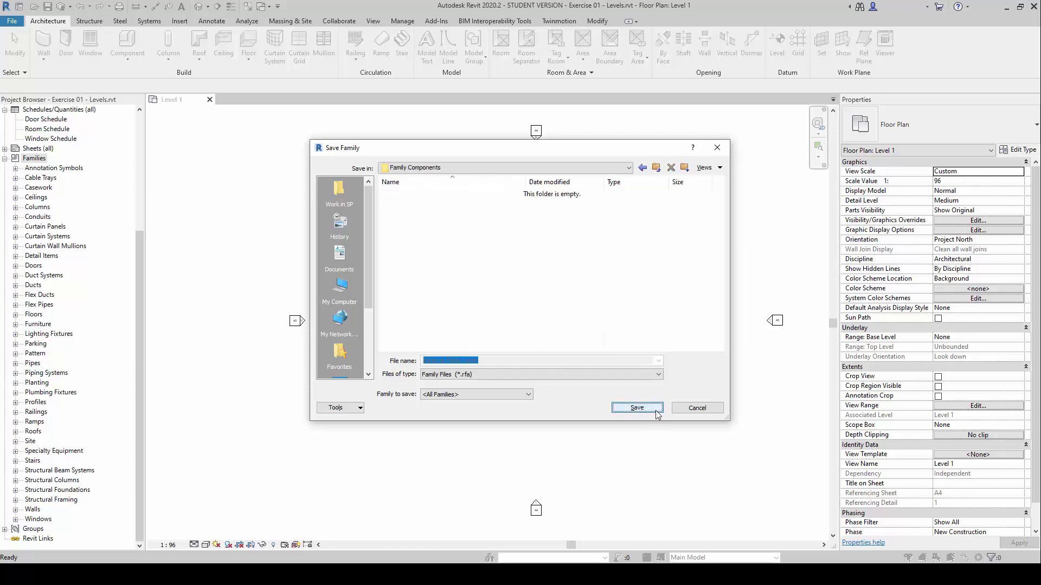
Step: Save All Families as .rfa files into Family Components, then bring up the Lesson 01 window
left_click(650, 410)
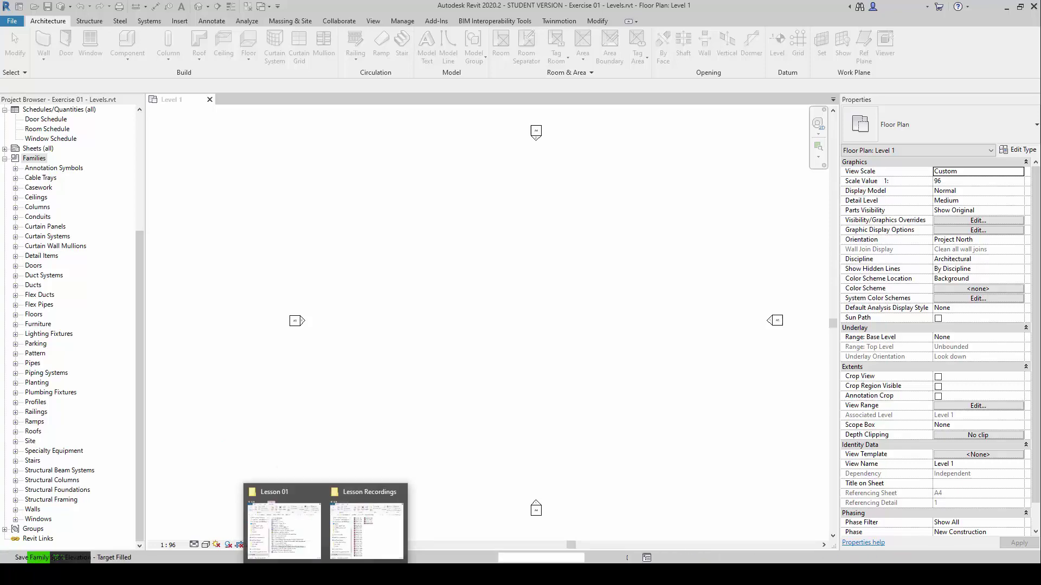
left_click(283, 528)
Step: Open the Family Components folder from the Lesson 01 Explorer window
left_click(521, 223)
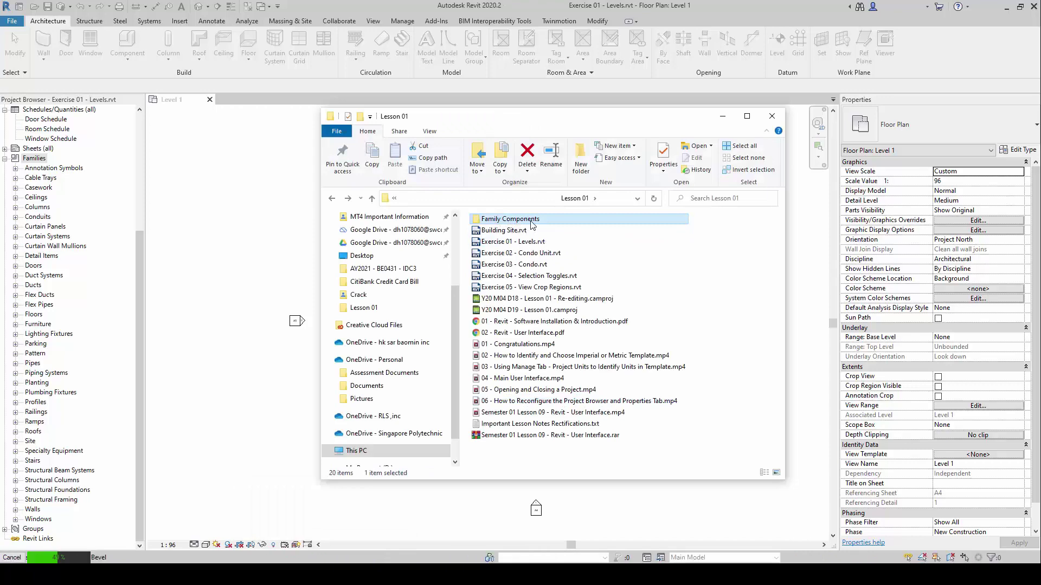
double_click(530, 222)
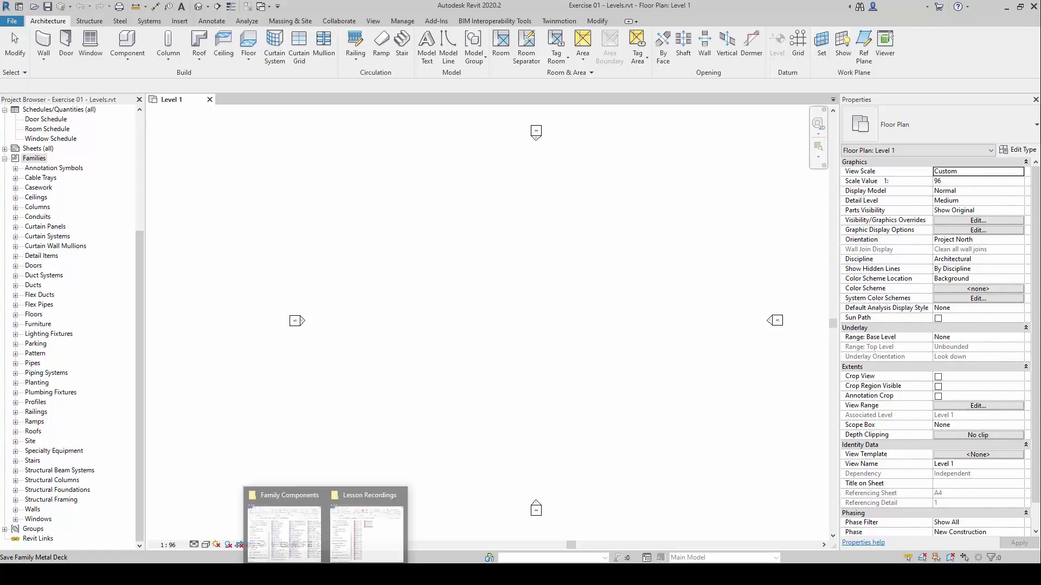
Step: Bring the Family Components Explorer window back up to review the 74 saved .rfa files
left_click(286, 521)
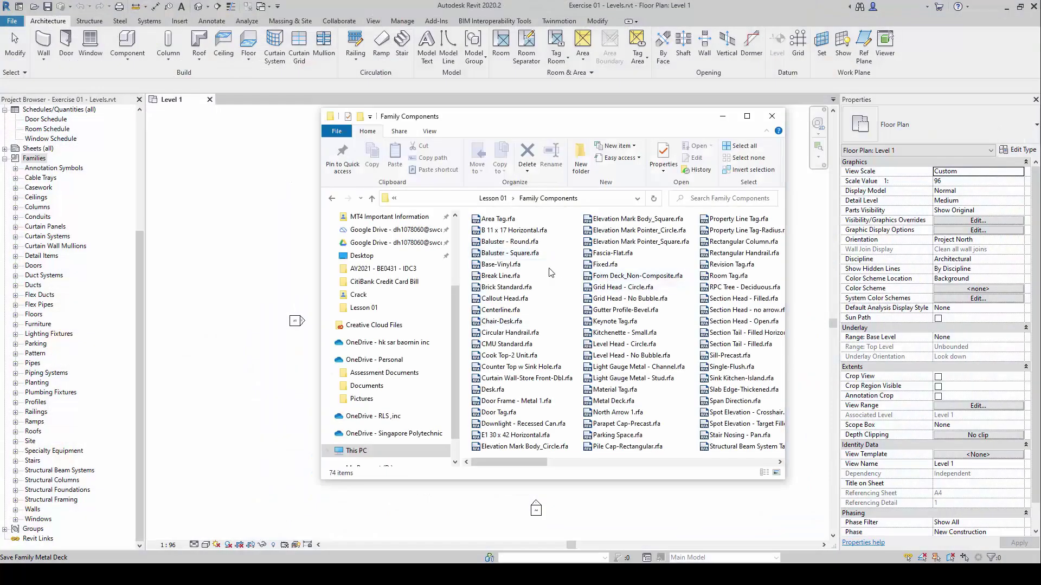
scroll(612, 336, "down", 2)
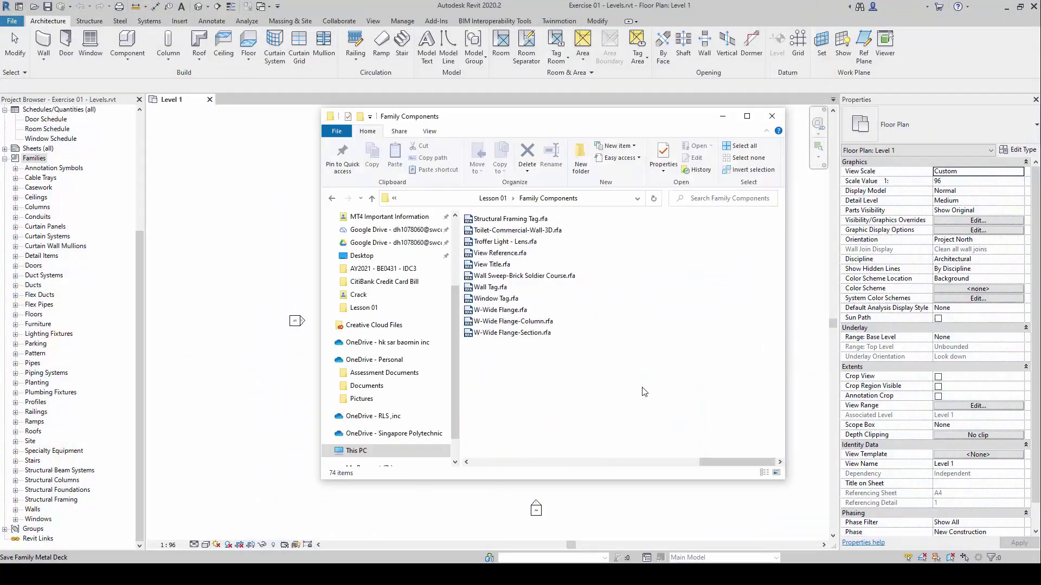
scroll(642, 391, "up", 1)
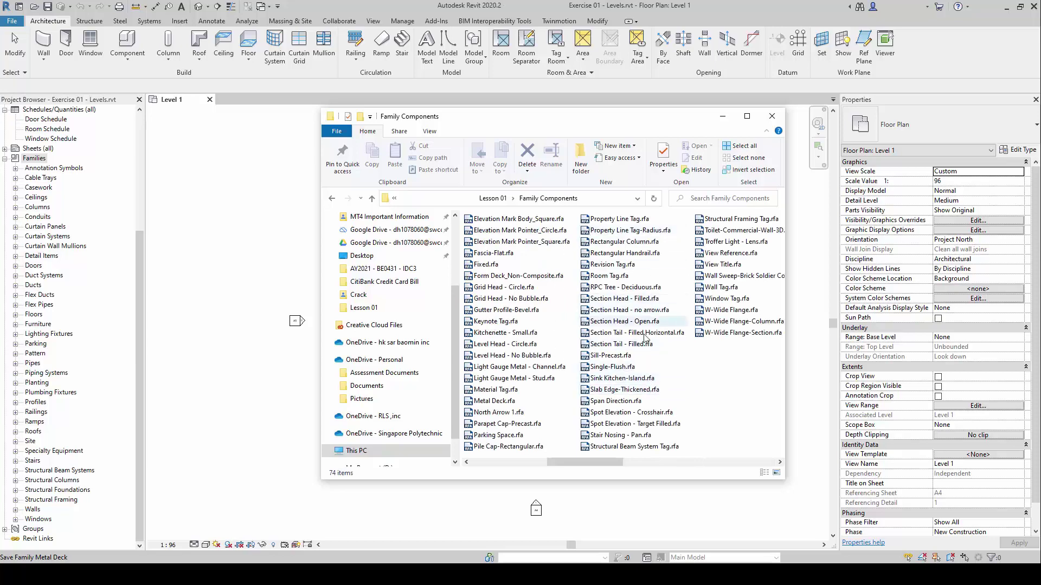
scroll(719, 396, "up", 1)
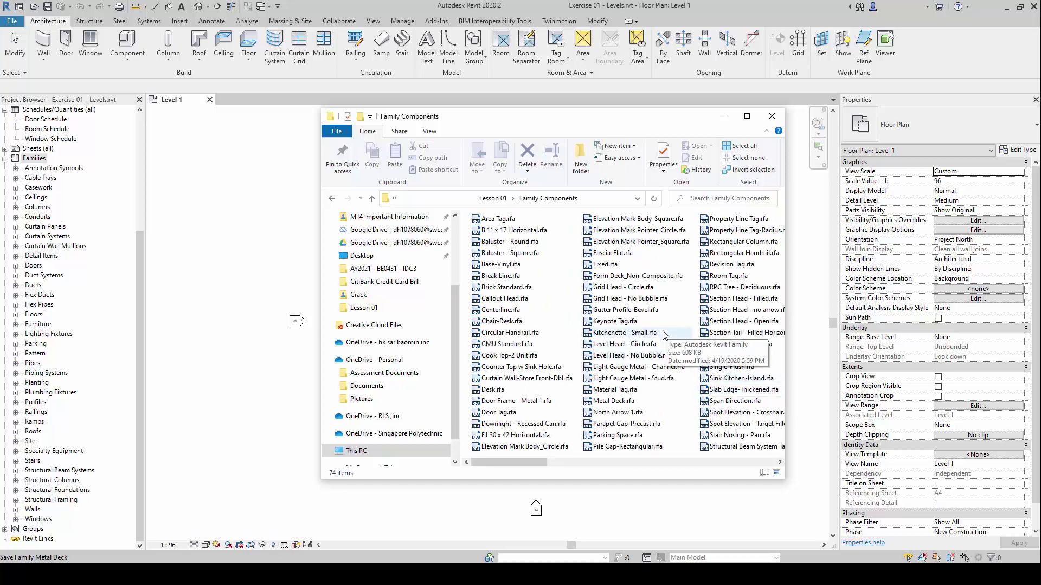
scroll(662, 334, "down", 1)
scroll(660, 342, "down", 1)
scroll(657, 350, "up", 1)
scroll(655, 353, "down", 1)
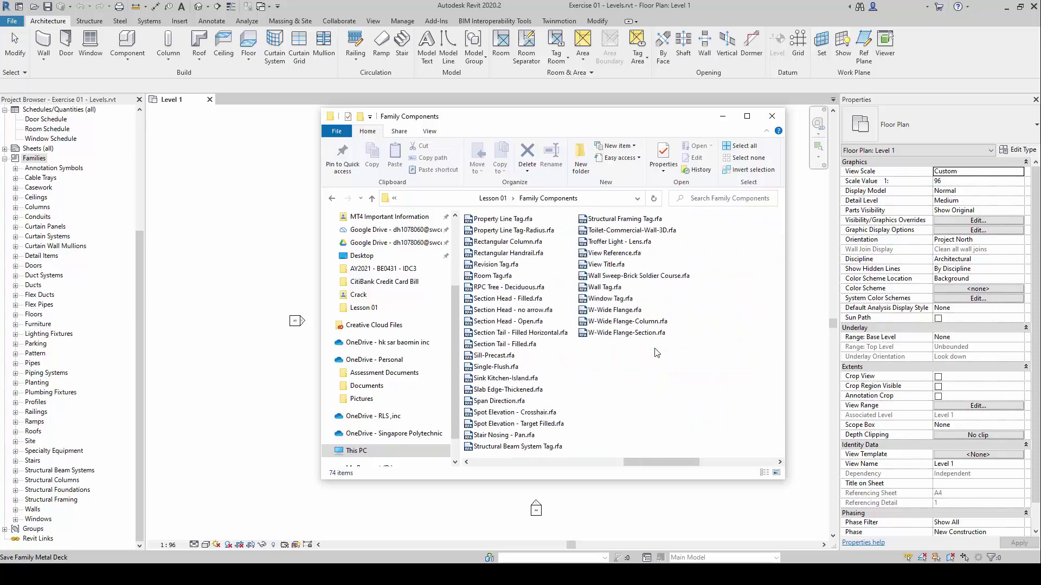